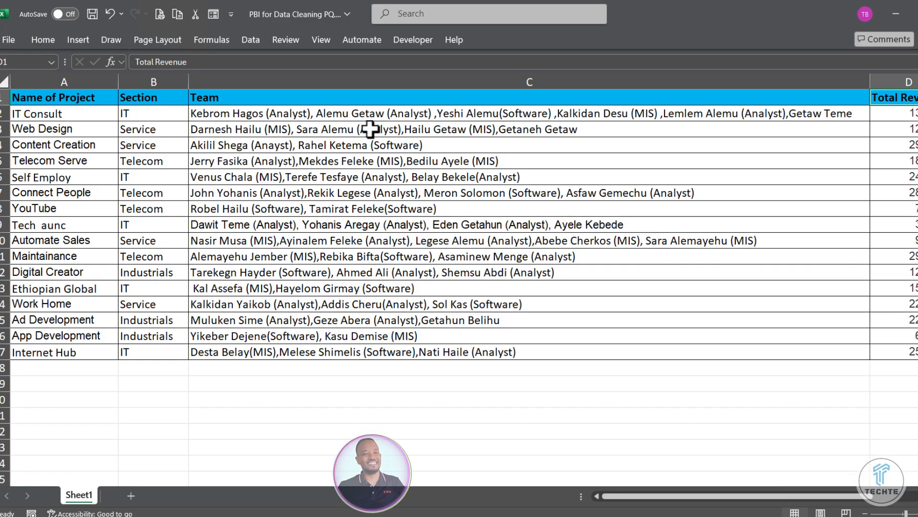
- Review the entries in the Team column of the Excel sheet
{"action": "left_click_drag", "start_coordinate": [368, 110], "coordinate": [364, 349]}
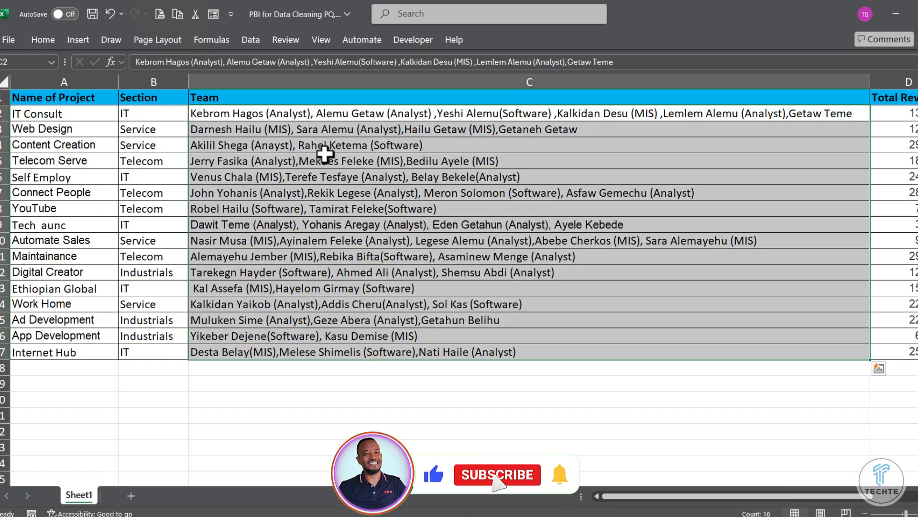
{"action": "left_click", "coordinate": [224, 113]}
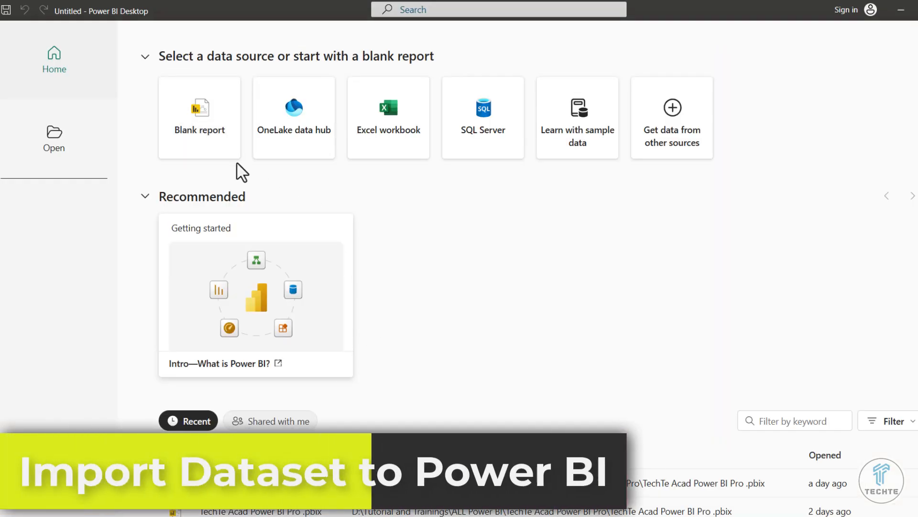
- Start a blank report in Power BI Desktop and open PBI for Data Cleaning PQ.xlsx as its Excel data source
{"action": "left_click", "coordinate": [211, 141]}
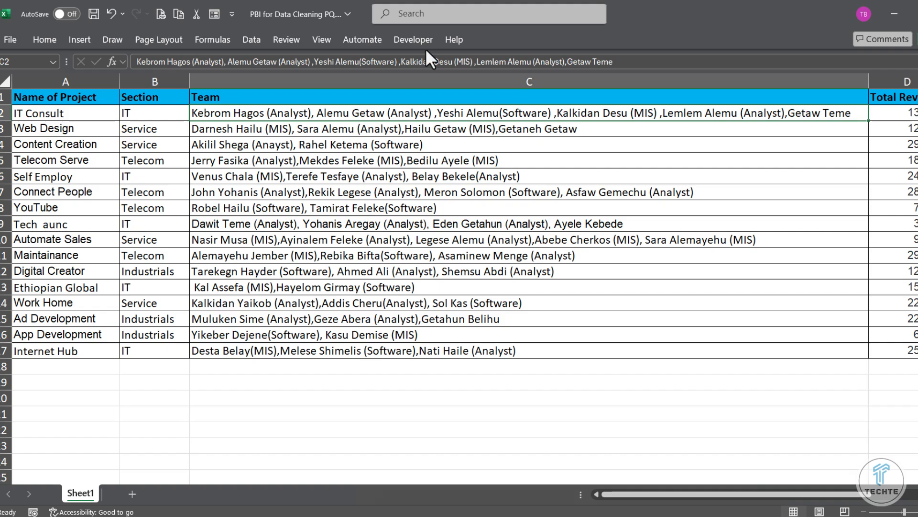
{"action": "left_click", "coordinate": [894, 13]}
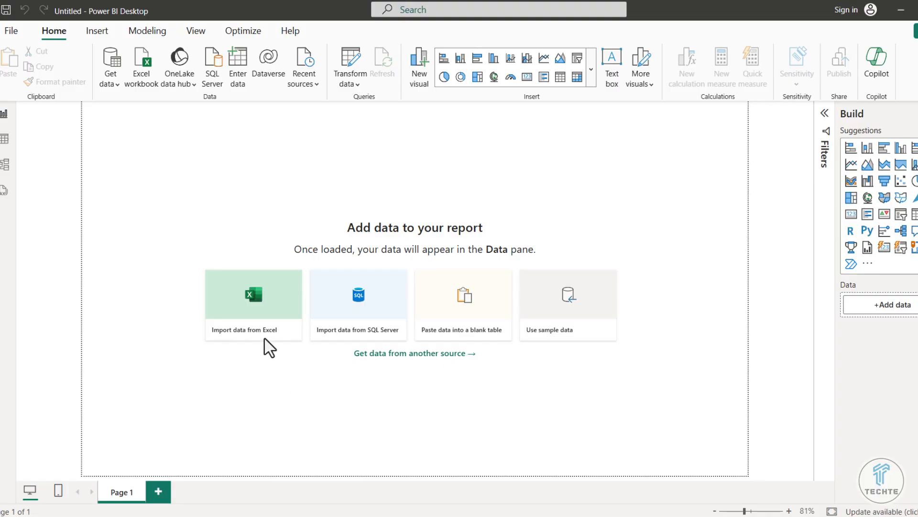
{"action": "left_click", "coordinate": [259, 311]}
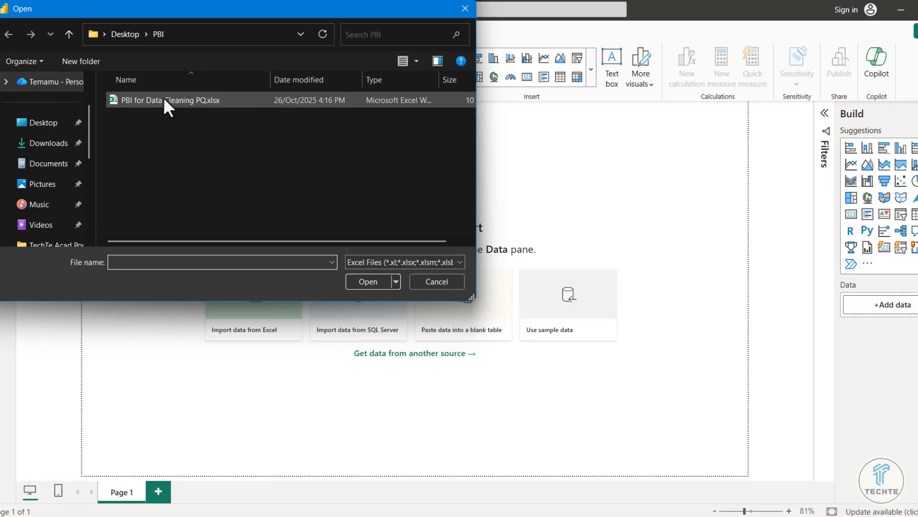
{"action": "left_click", "coordinate": [160, 98]}
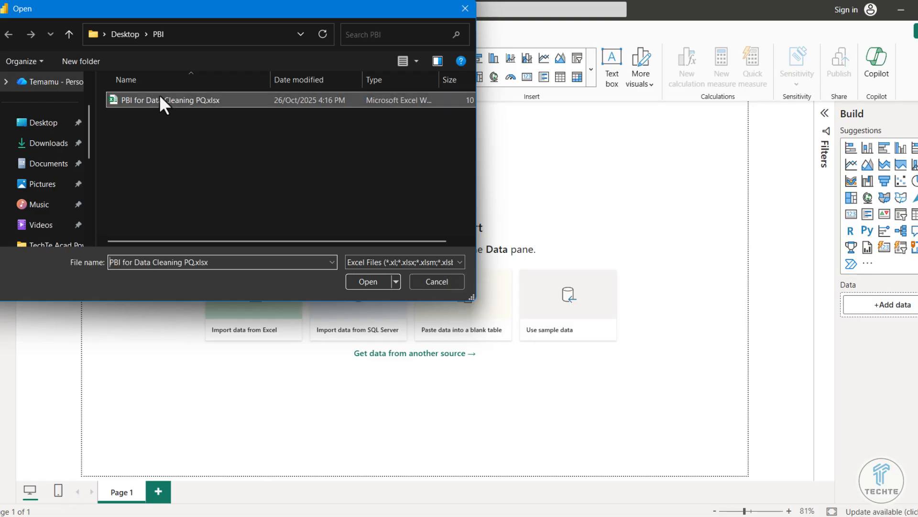
{"action": "left_click", "coordinate": [368, 282]}
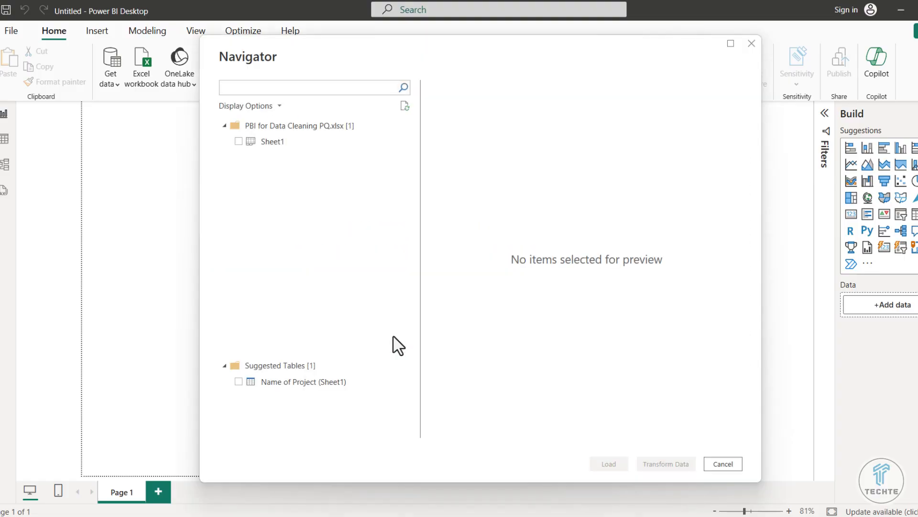
- Choose Sheet1 of the workbook, check its preview, and open it in Power Query Editor for transformation
{"action": "left_click", "coordinate": [239, 142]}
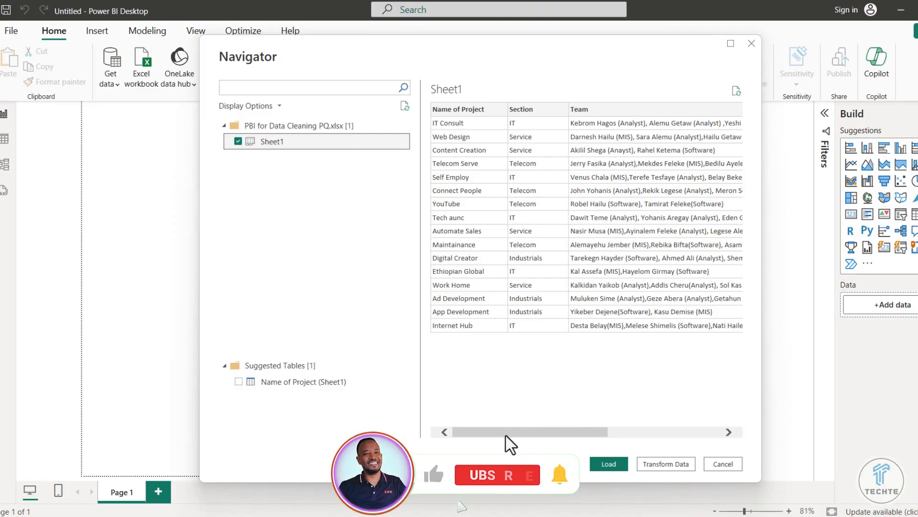
{"action": "left_click_drag", "start_coordinate": [508, 433], "coordinate": [550, 446]}
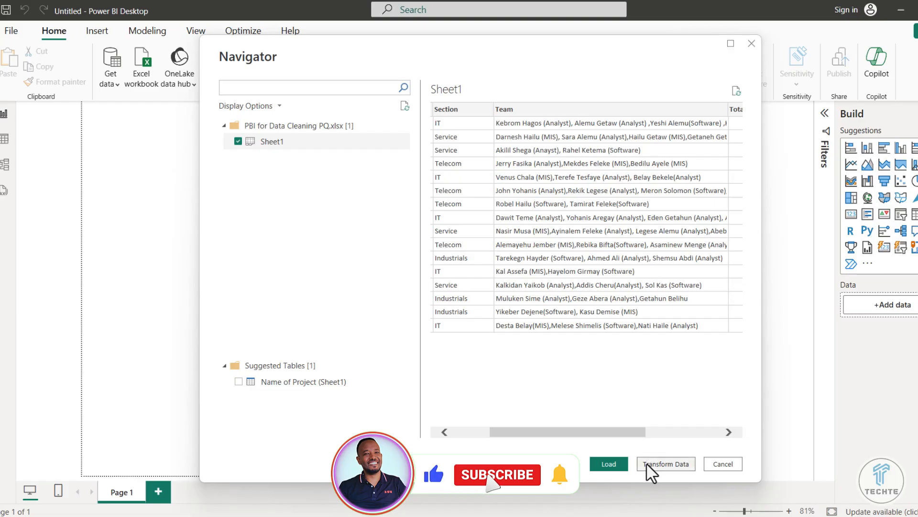
{"action": "left_click", "coordinate": [665, 463]}
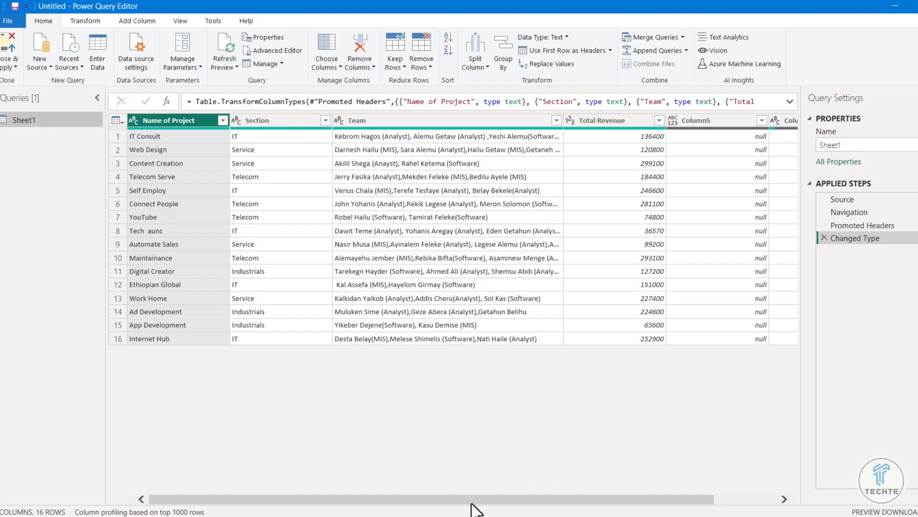
- Remove the empty columns Column5 and Column6 from the Sheet1 query
{"action": "scroll", "coordinate": [455, 501], "scroll_direction": "right", "scroll_amount": 3}
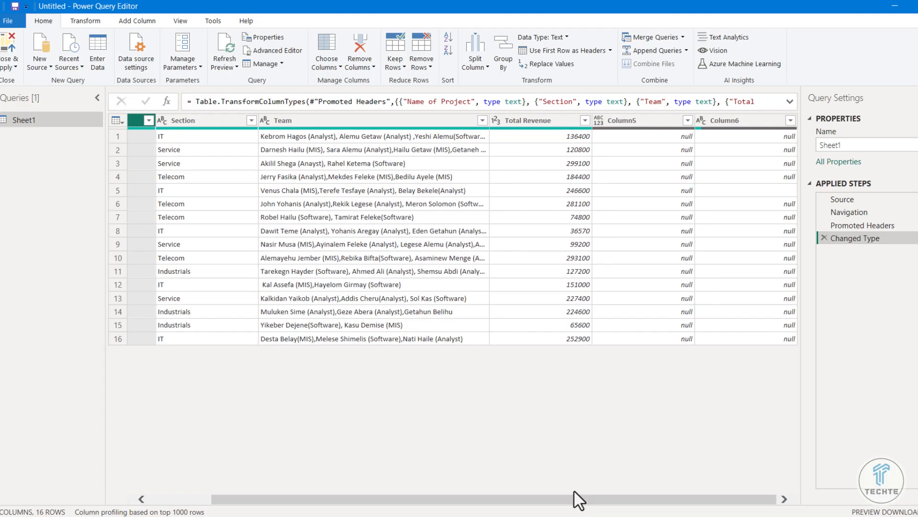
{"action": "left_click", "coordinate": [646, 118]}
{"action": "right_click", "coordinate": [646, 117]}
{"action": "left_click", "coordinate": [669, 142]}
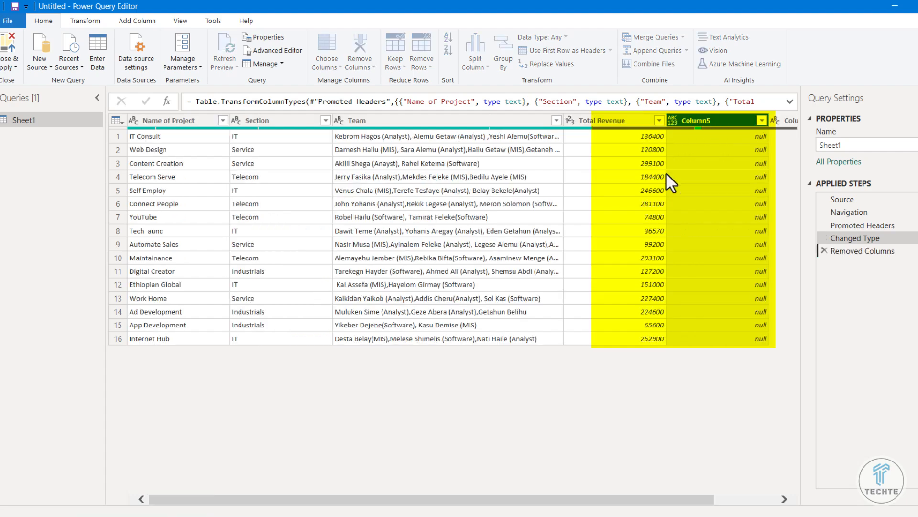
{"action": "right_click", "coordinate": [693, 128]}
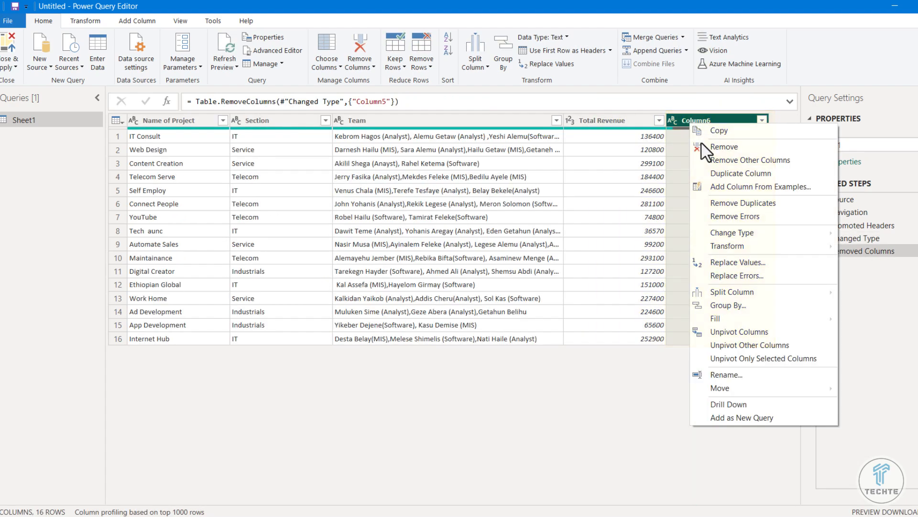
{"action": "left_click", "coordinate": [707, 145]}
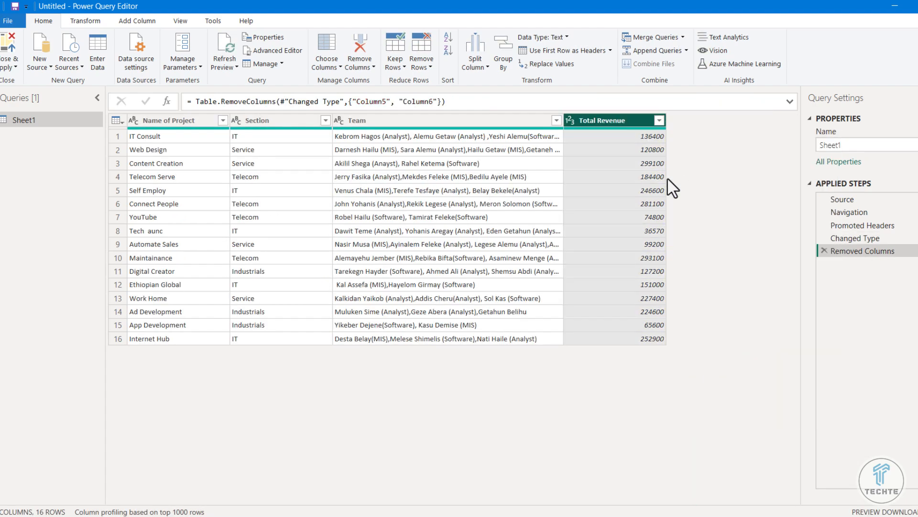
- Split the Team column into rows at each occurrence of the comma delimiter
{"action": "left_click", "coordinate": [519, 247]}
{"action": "left_click", "coordinate": [420, 121]}
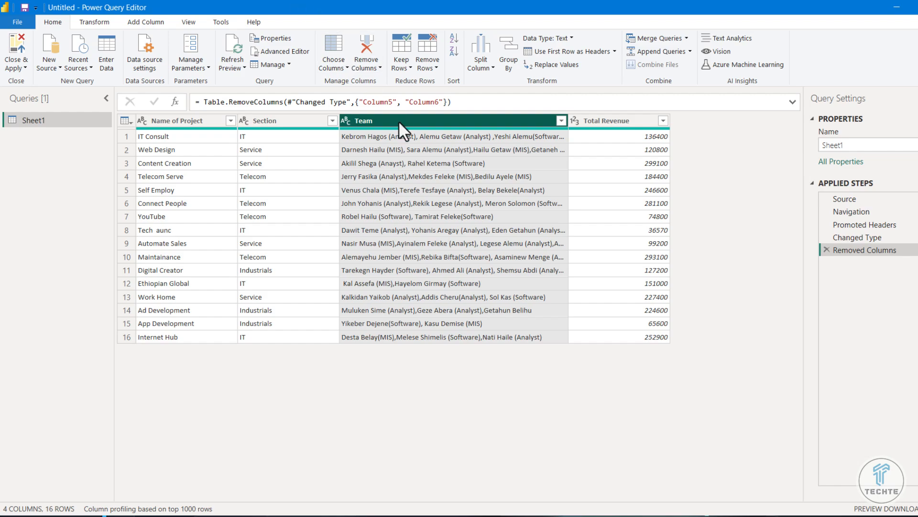
{"action": "left_click", "coordinate": [94, 23]}
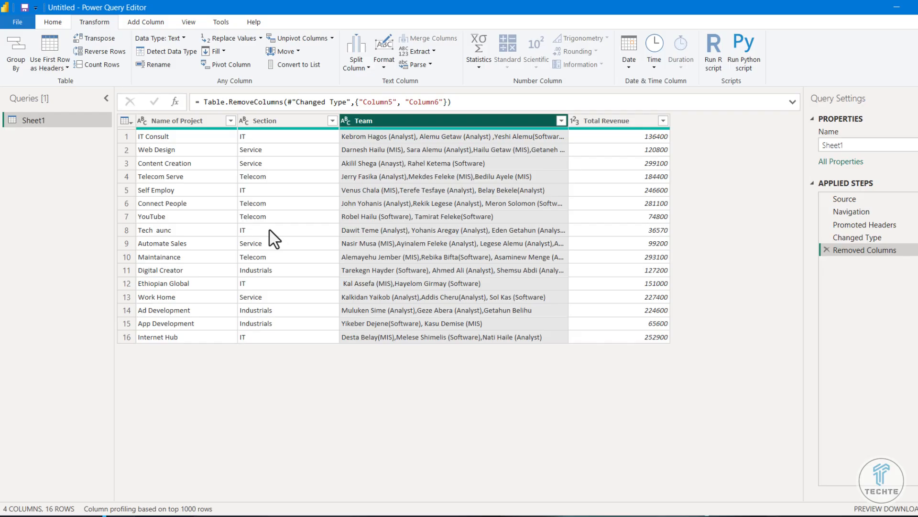
{"action": "left_click", "coordinate": [363, 67]}
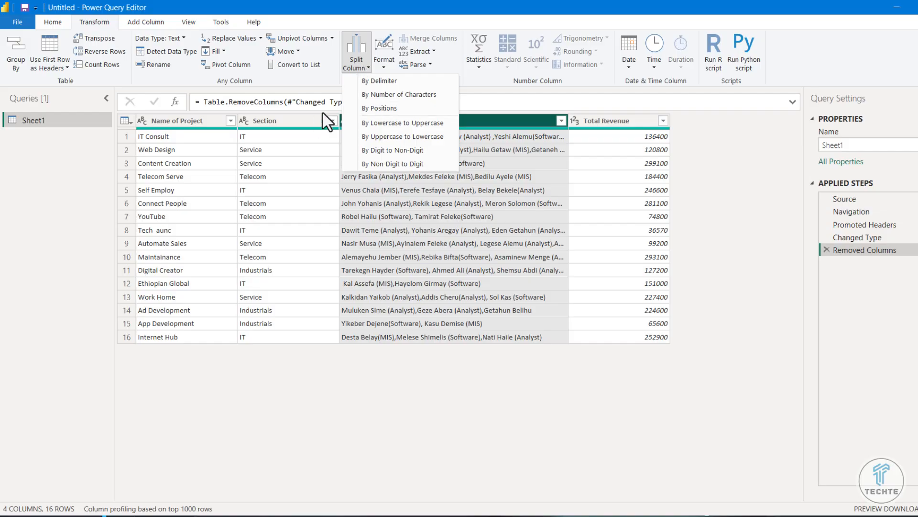
{"action": "left_click", "coordinate": [379, 84]}
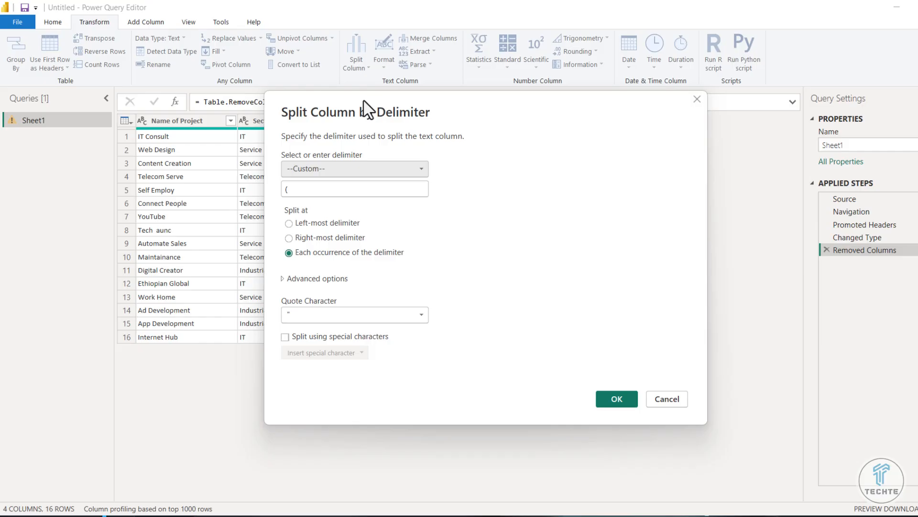
{"action": "left_click_drag", "start_coordinate": [368, 107], "coordinate": [644, 75]}
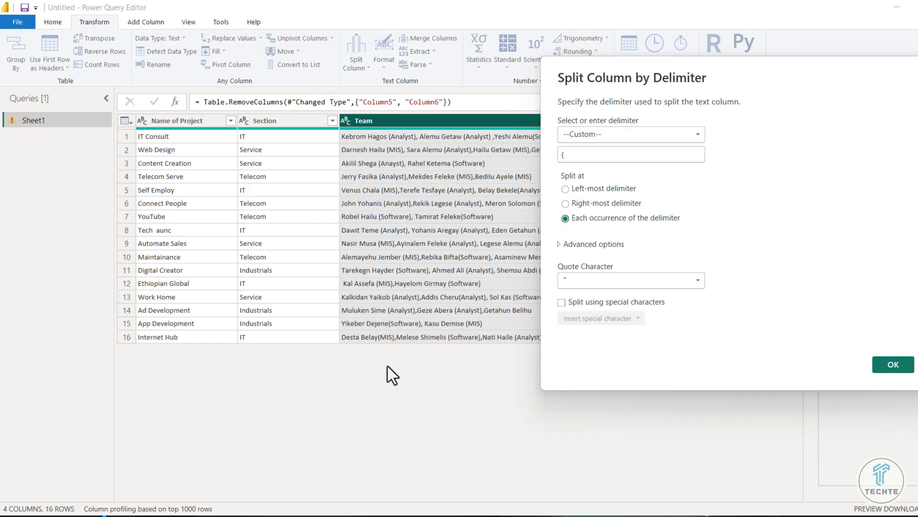
{"action": "left_click", "coordinate": [616, 143]}
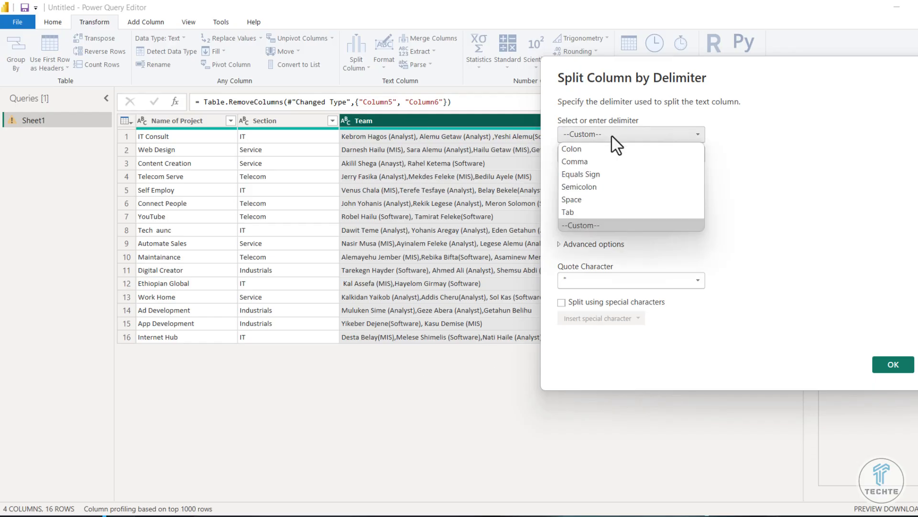
{"action": "left_click", "coordinate": [584, 163]}
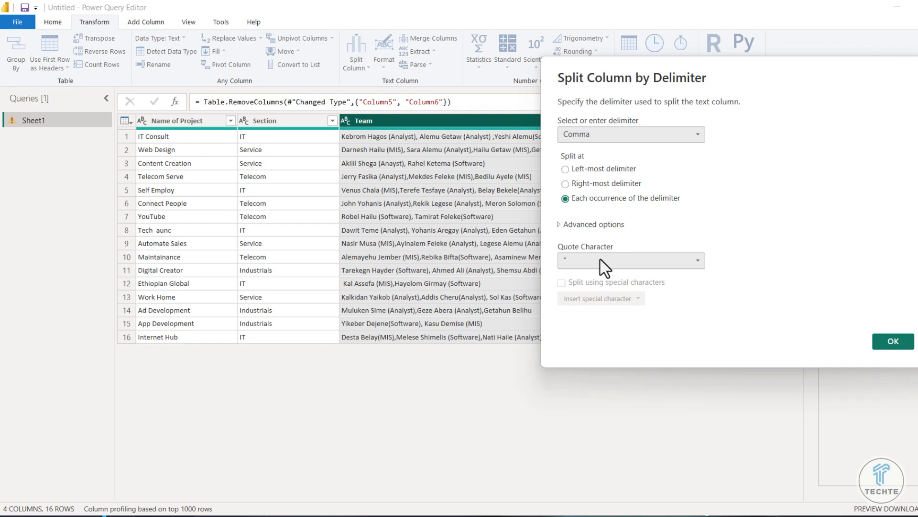
{"action": "left_click", "coordinate": [562, 224]}
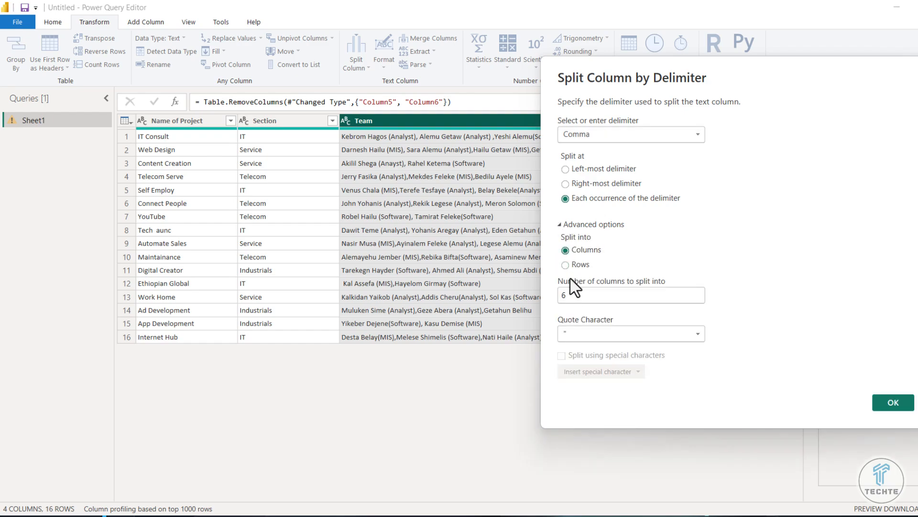
{"action": "left_click", "coordinate": [565, 264]}
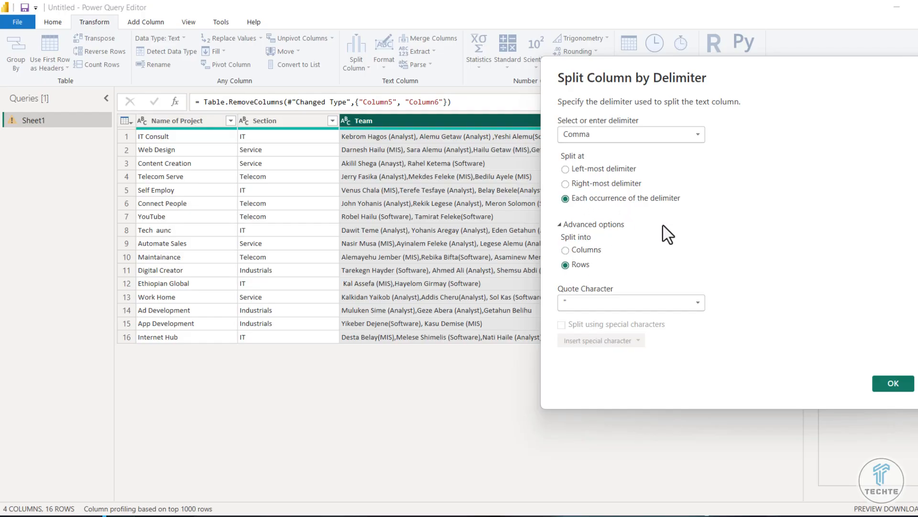
{"action": "left_click", "coordinate": [895, 384]}
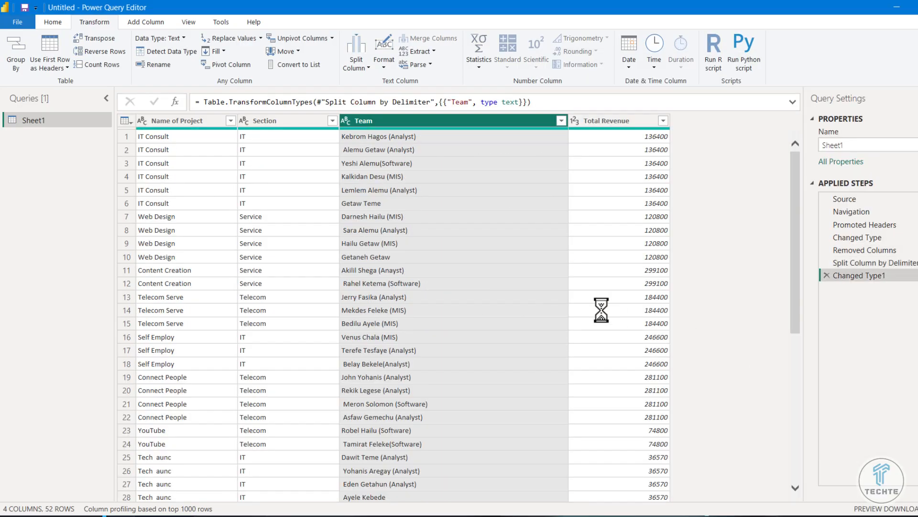
- Split the Team column by the custom delimiter "(" at the right-most delimiter, separating member names from roles
{"action": "scroll", "coordinate": [528, 298], "scroll_direction": "down", "scroll_amount": 2}
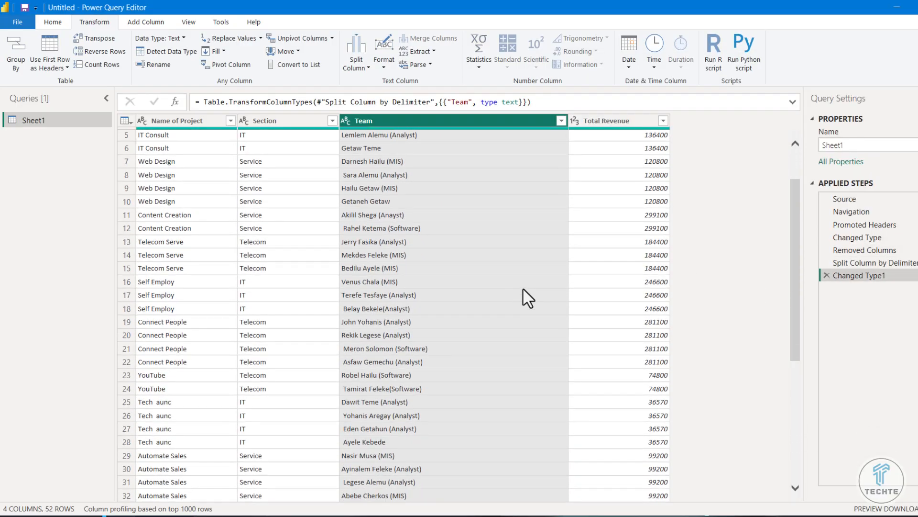
{"action": "scroll", "coordinate": [528, 299], "scroll_direction": "up", "scroll_amount": 2}
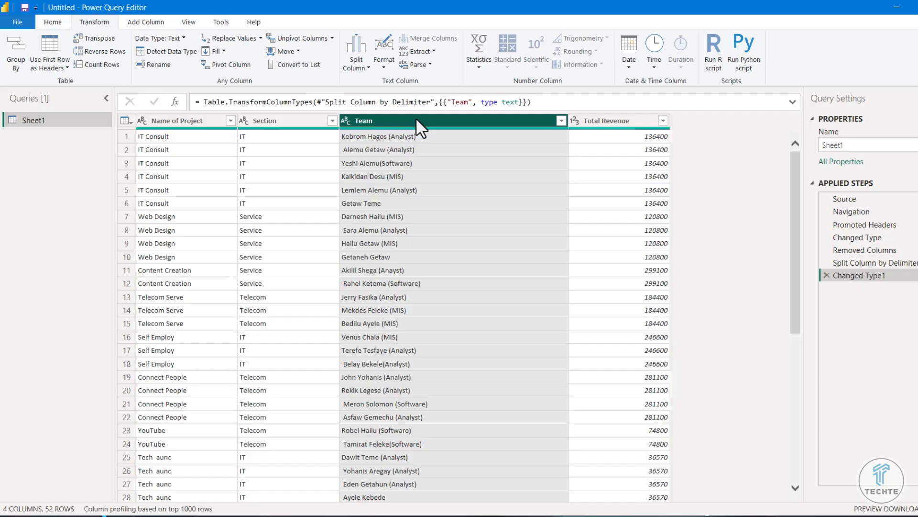
{"action": "left_click", "coordinate": [358, 66]}
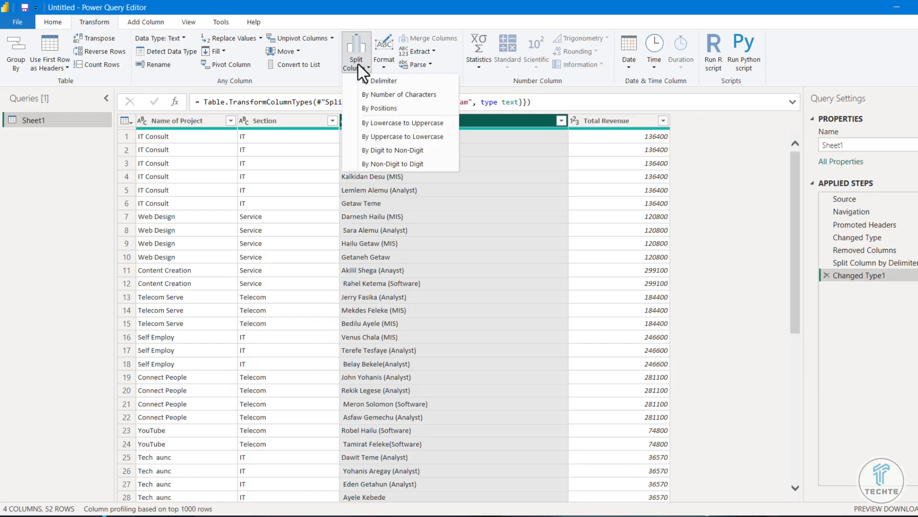
{"action": "left_click", "coordinate": [373, 84]}
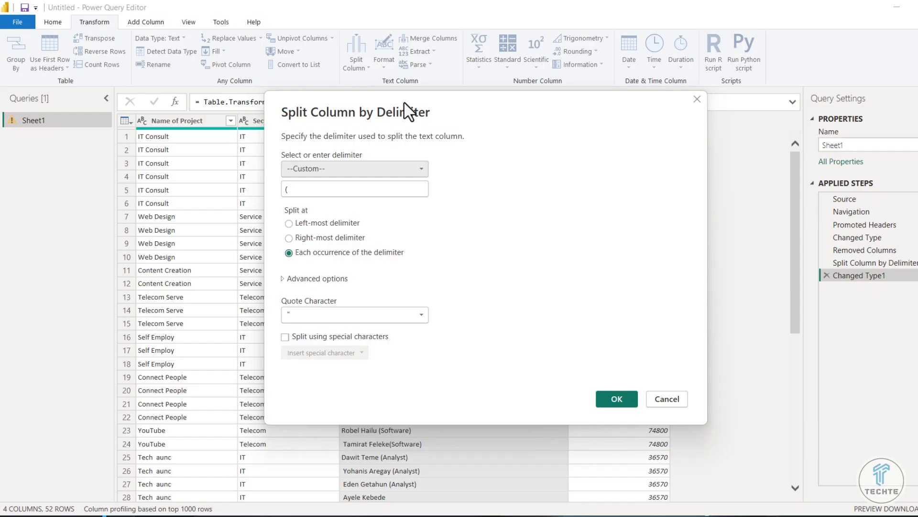
{"action": "left_click_drag", "start_coordinate": [410, 116], "coordinate": [640, 81]}
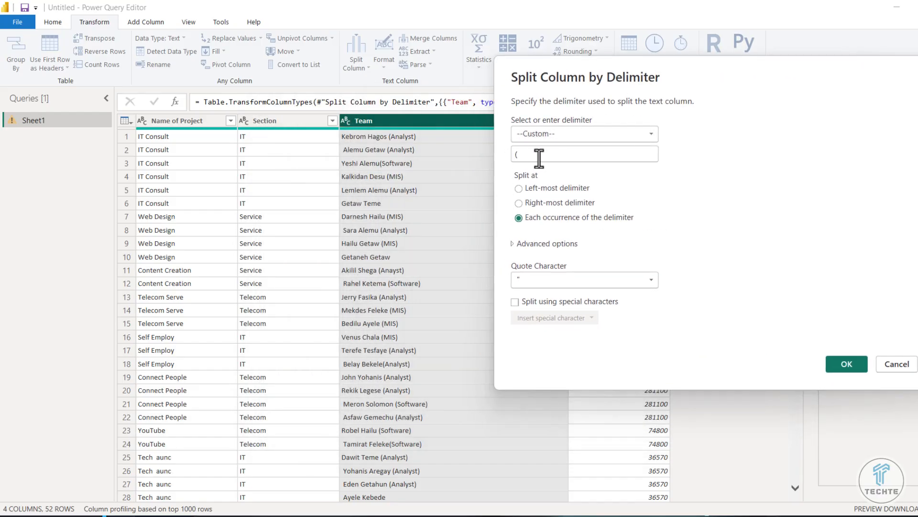
{"action": "left_click", "coordinate": [541, 203]}
{"action": "left_click", "coordinate": [846, 364]}
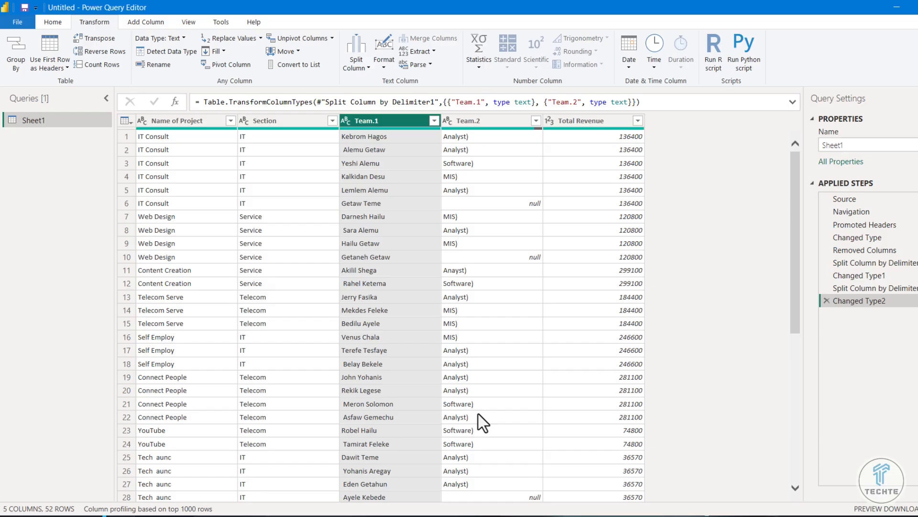
- Split the Team.2 column by the custom delimiter ")" at each occurrence of the delimiter
{"action": "left_click", "coordinate": [476, 123]}
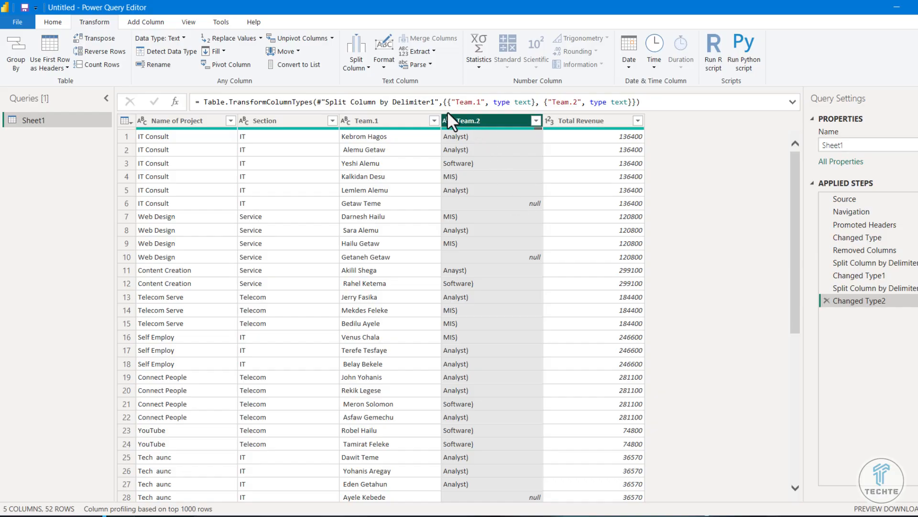
{"action": "left_click", "coordinate": [356, 62]}
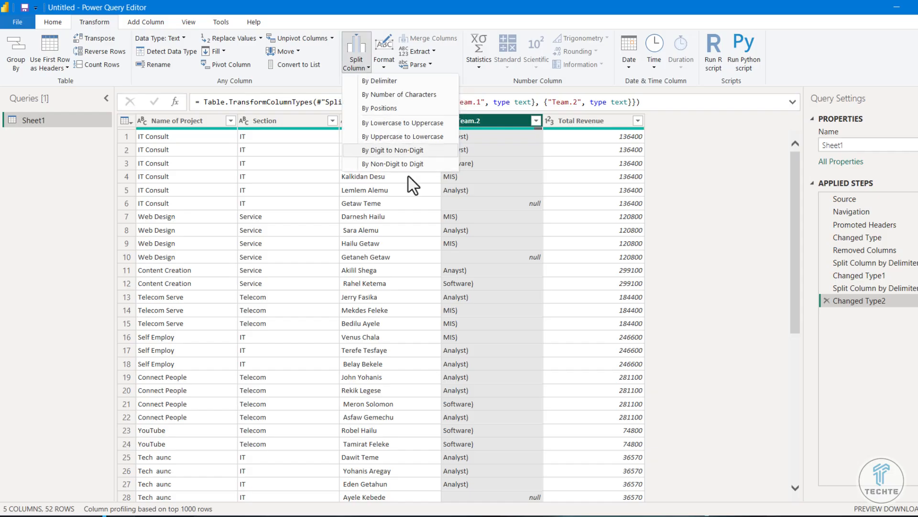
{"action": "left_click", "coordinate": [384, 81]}
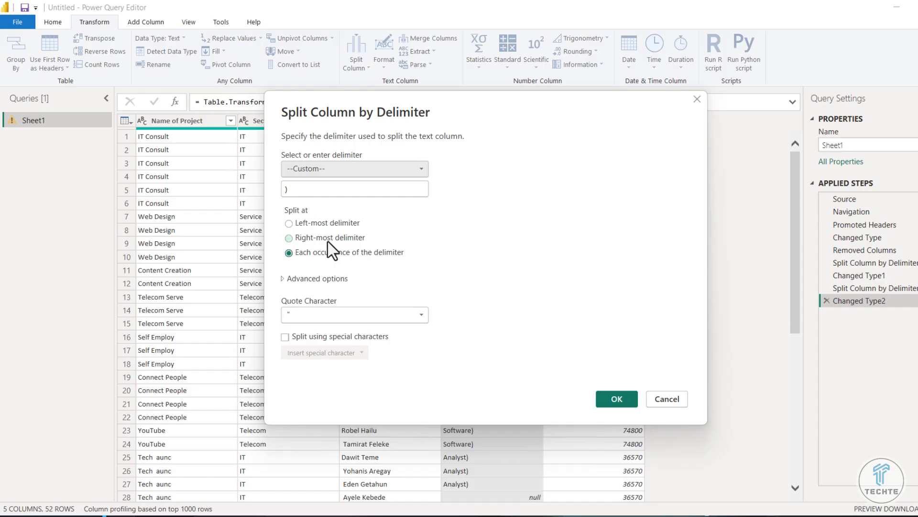
{"action": "left_click", "coordinate": [616, 400]}
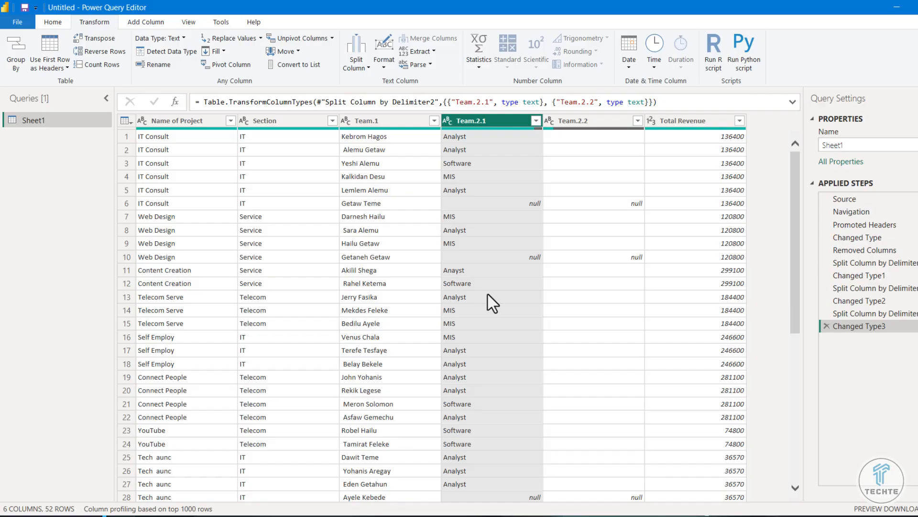
- Remove the empty Team.2.2 column from the Sheet1 query
{"action": "left_click", "coordinate": [592, 123]}
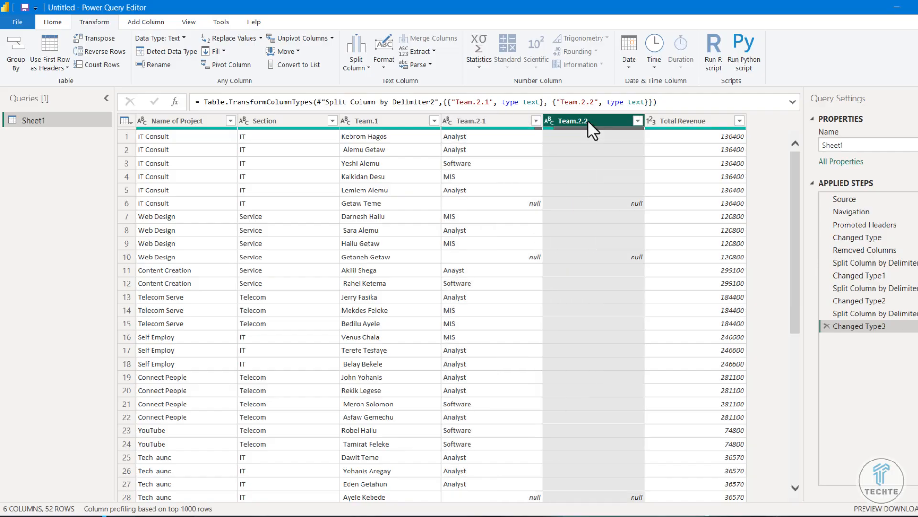
{"action": "right_click", "coordinate": [588, 121]}
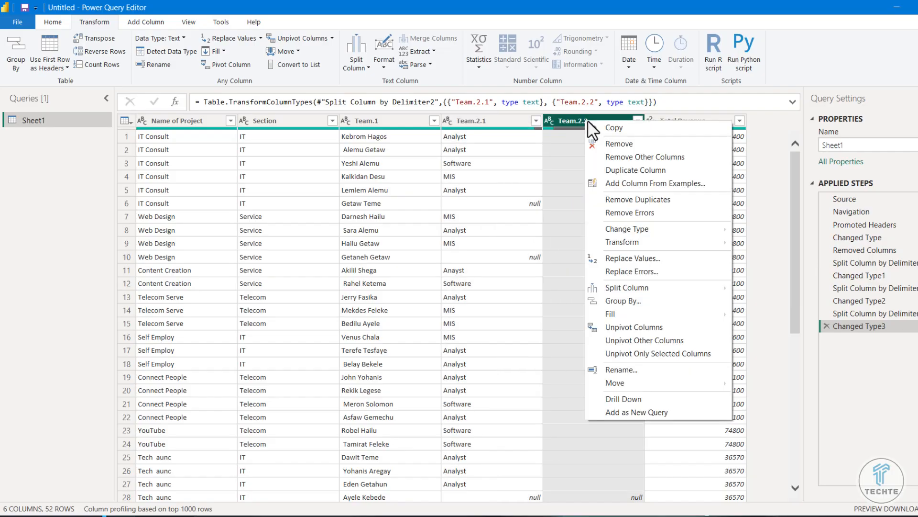
{"action": "left_click", "coordinate": [607, 145]}
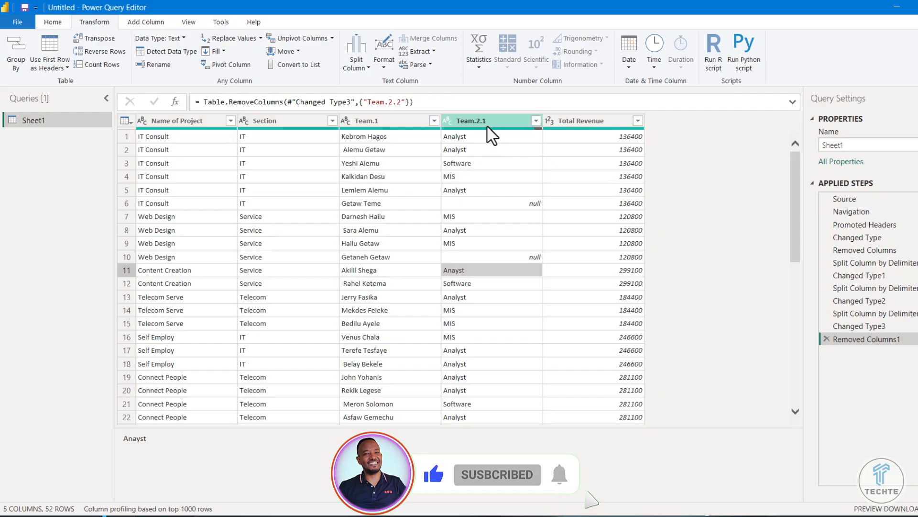
- Replace the null values in the Team.2.1 column with "Others"
{"action": "left_click", "coordinate": [468, 206]}
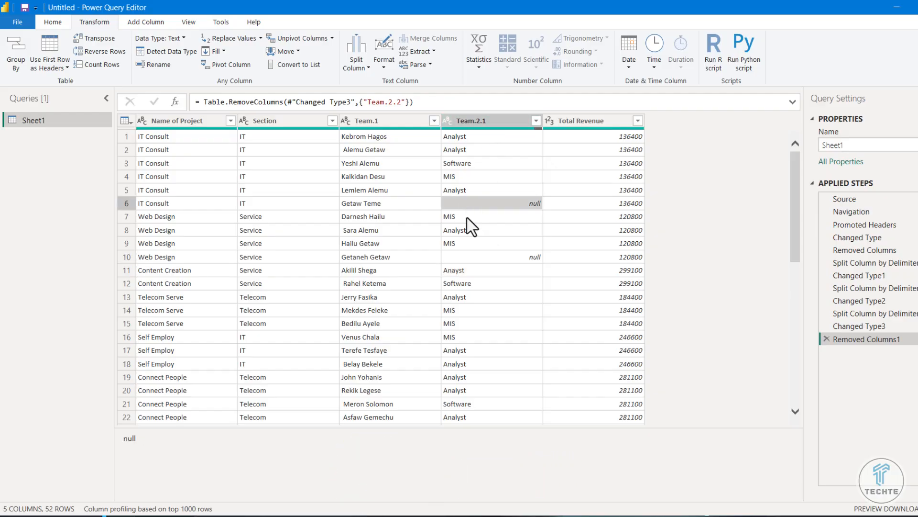
{"action": "left_click", "coordinate": [473, 257]}
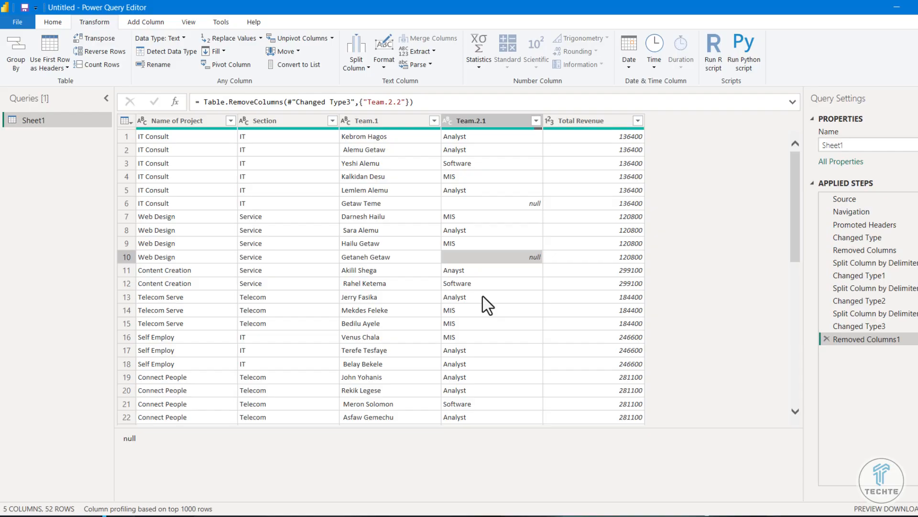
{"action": "left_click", "coordinate": [488, 128]}
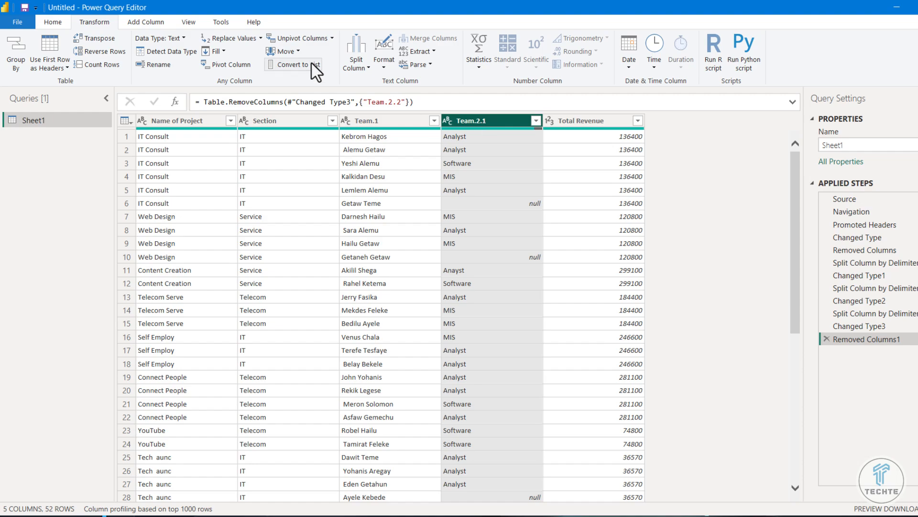
{"action": "left_click", "coordinate": [225, 39]}
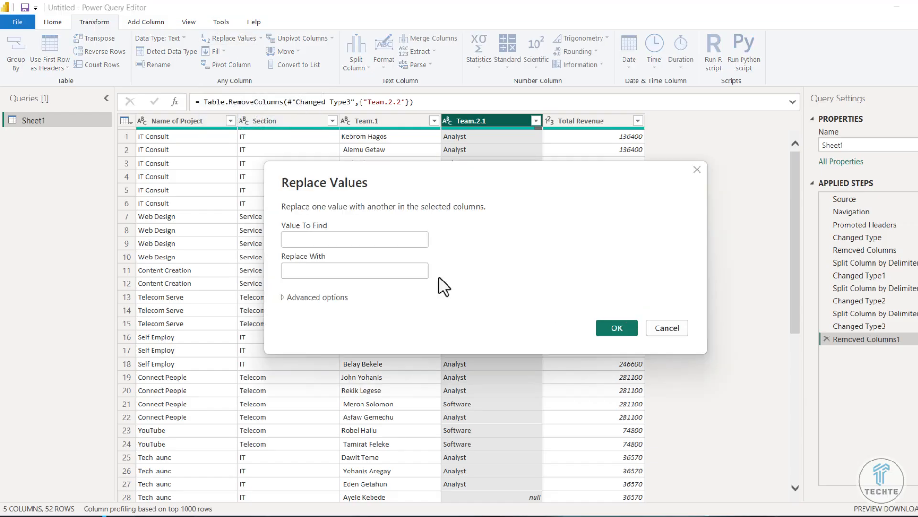
{"action": "left_click", "coordinate": [329, 241]}
{"action": "type", "text": "null"}
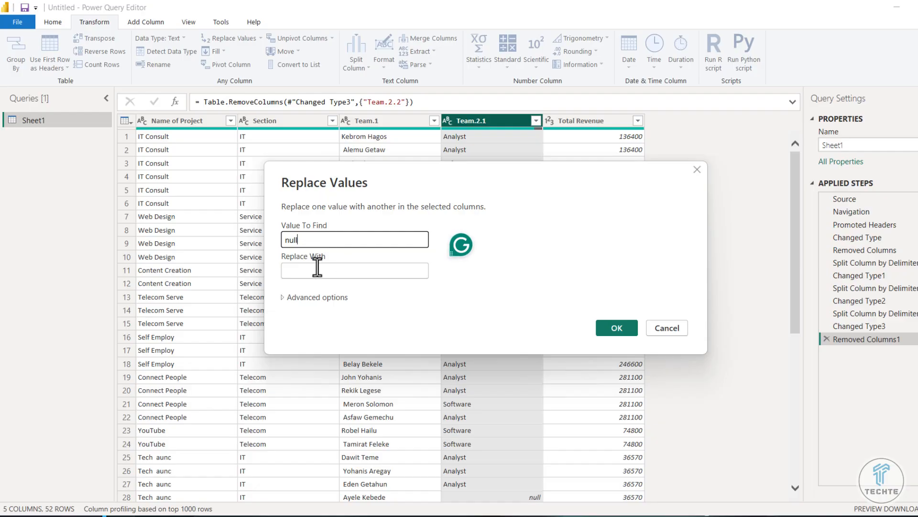
{"action": "left_click", "coordinate": [317, 269]}
{"action": "type", "text": "Ot"}
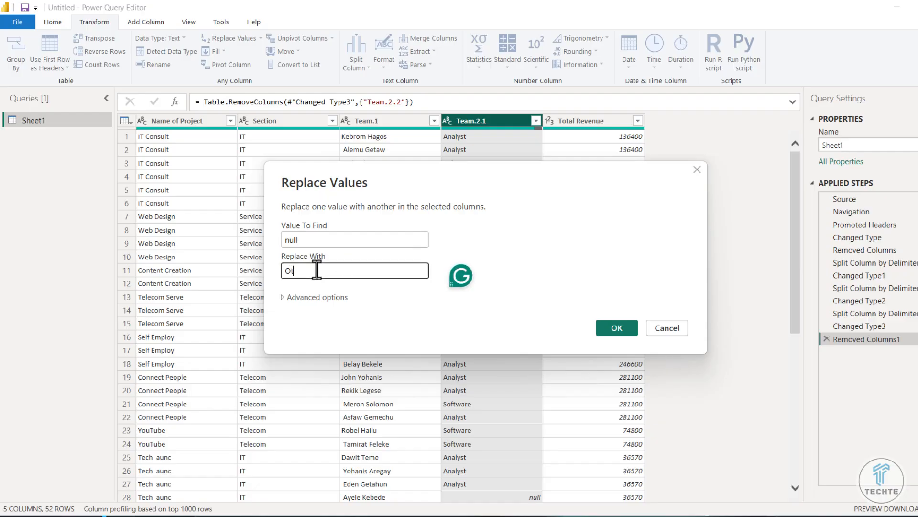
{"action": "type", "text": "hers"}
{"action": "left_click", "coordinate": [616, 330]}
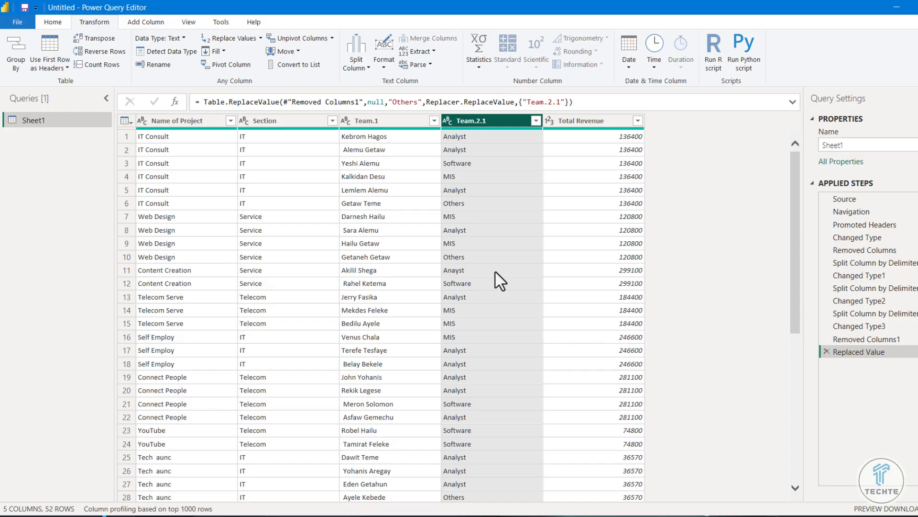
{"action": "scroll", "coordinate": [499, 272], "scroll_direction": "down", "scroll_amount": 3}
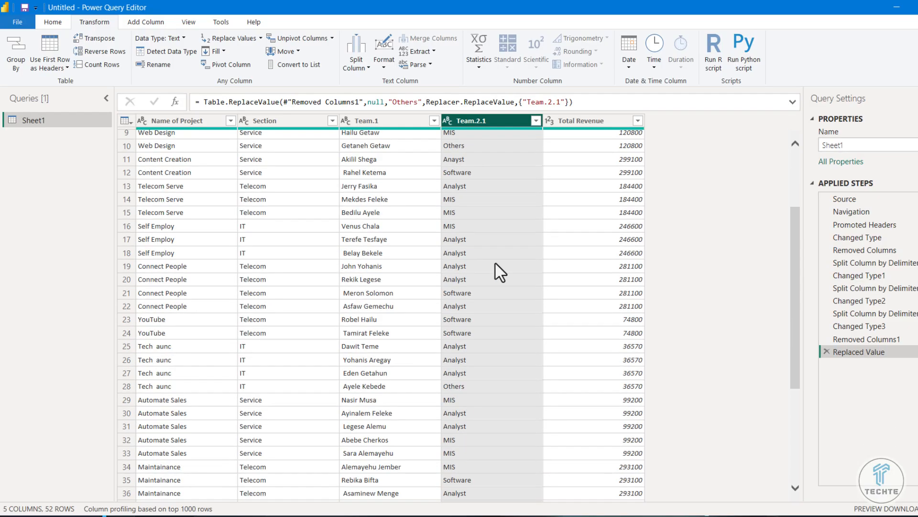
{"action": "scroll", "coordinate": [497, 270], "scroll_direction": "up", "scroll_amount": 3}
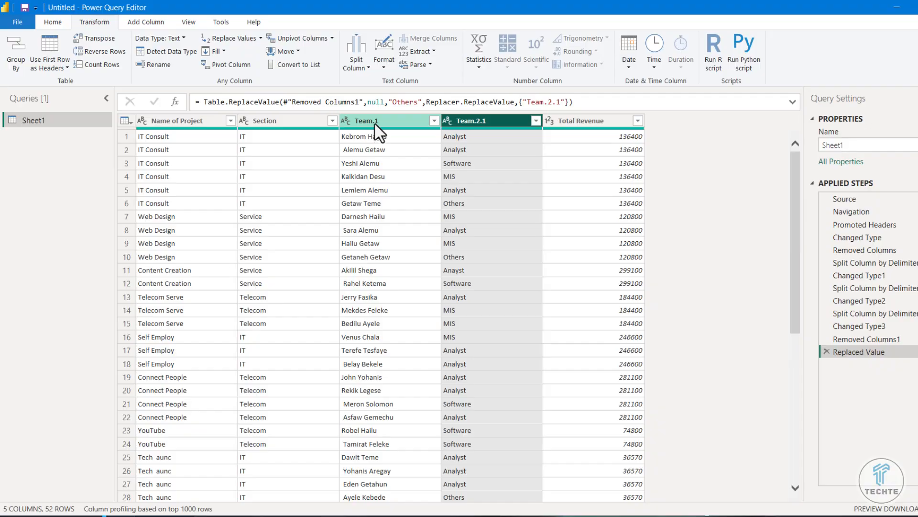
- Trim the leading and trailing spaces from the member names in the Team.1 column
{"action": "left_click", "coordinate": [374, 122]}
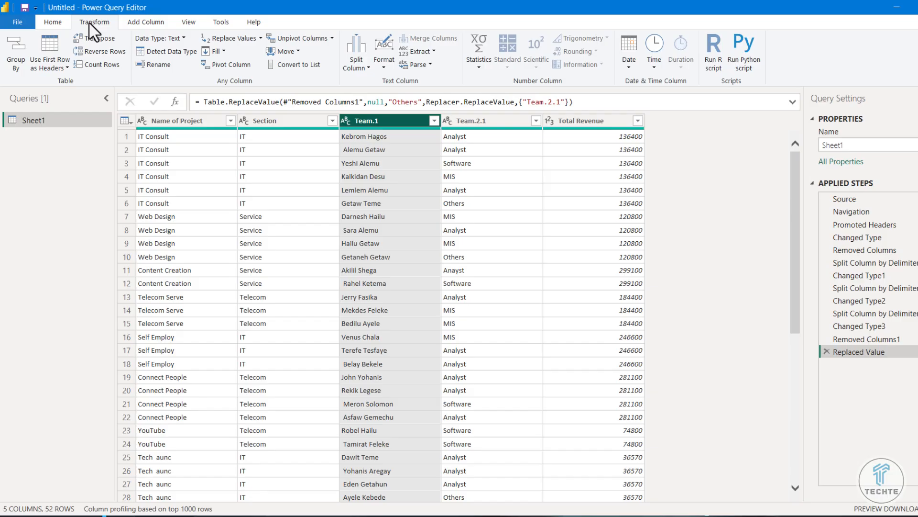
{"action": "left_click", "coordinate": [383, 66]}
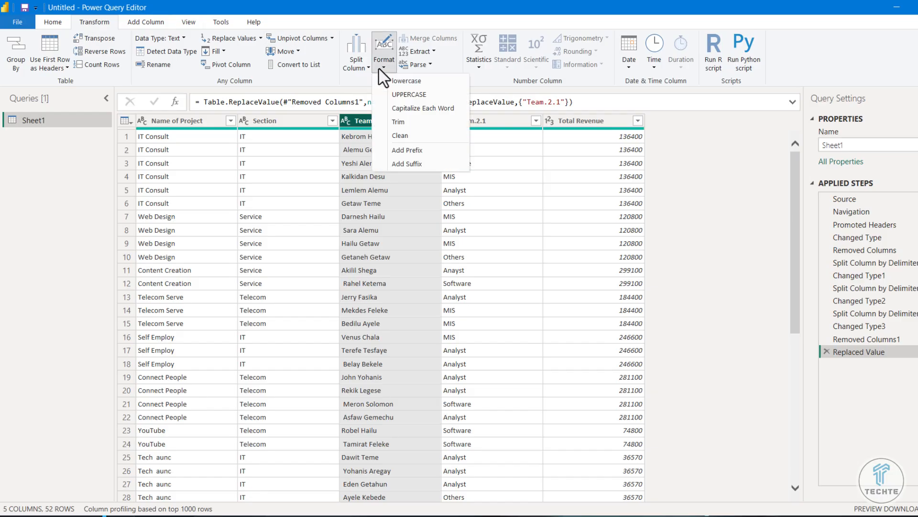
{"action": "left_click", "coordinate": [398, 122]}
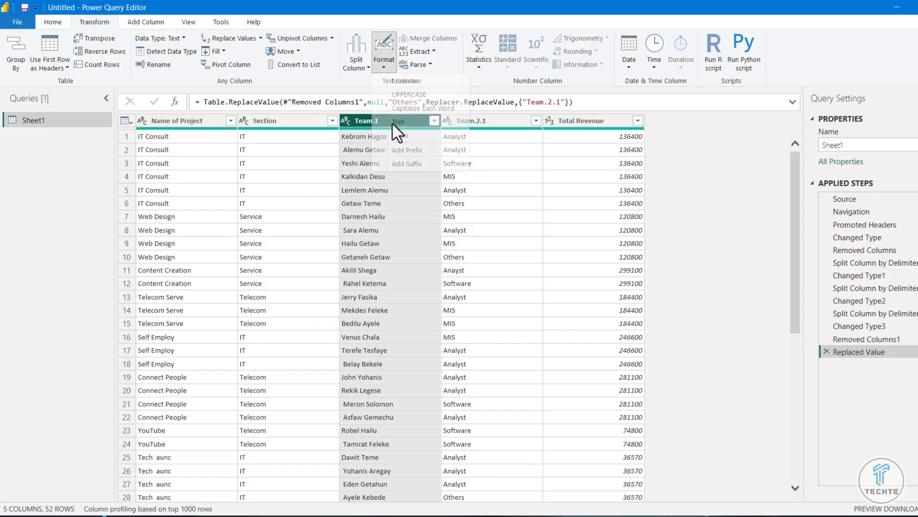
{"action": "scroll", "coordinate": [396, 325], "scroll_direction": "down", "scroll_amount": 8}
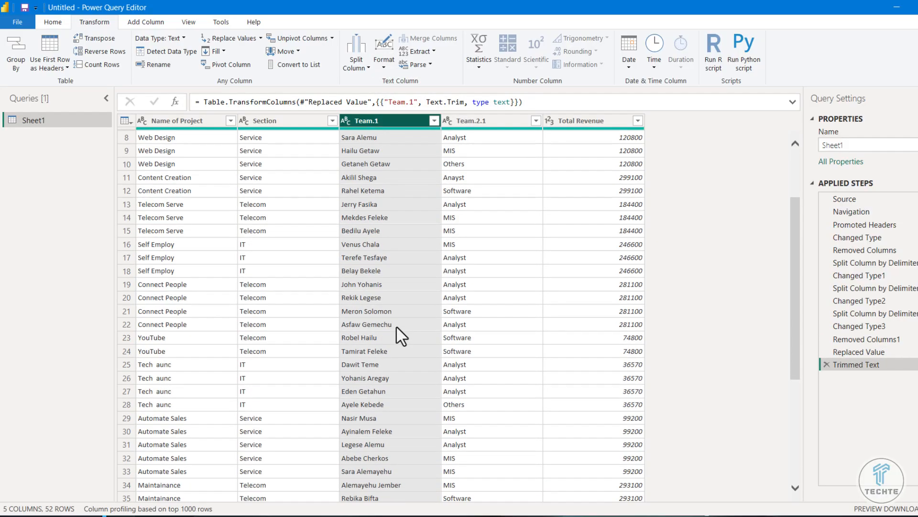
{"action": "scroll", "coordinate": [396, 325], "scroll_direction": "up", "scroll_amount": 8}
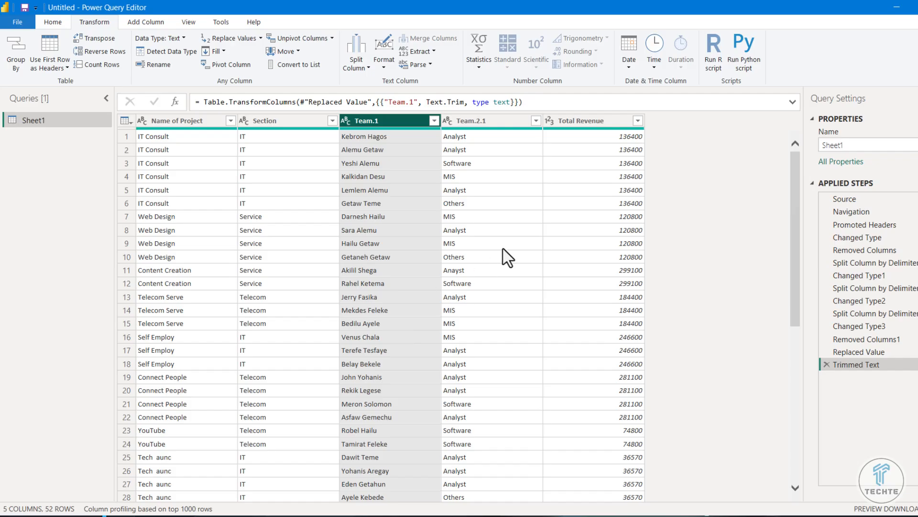
- Rename the Team.1 column to "Employee Name" and the Team.2.1 column to "Position"
{"action": "double_click", "coordinate": [375, 122]}
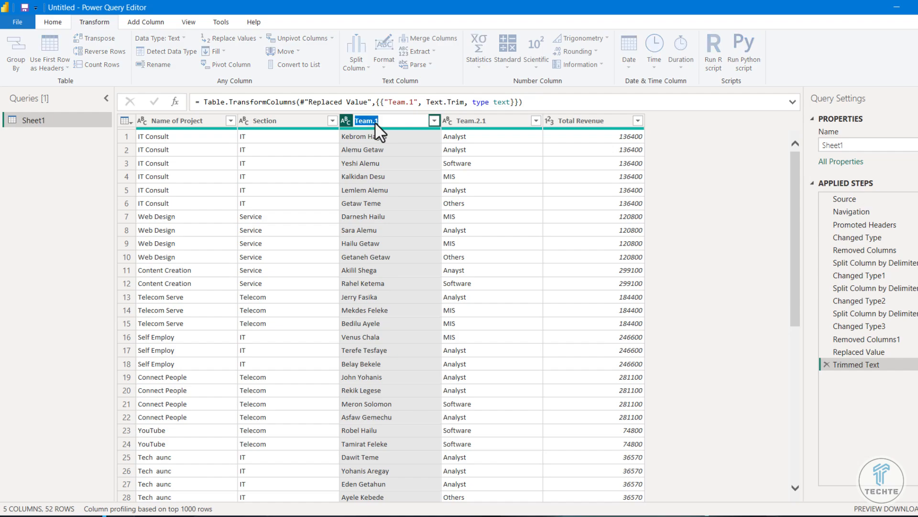
{"action": "type", "text": "Employee Name"}
{"action": "left_click", "coordinate": [468, 124]}
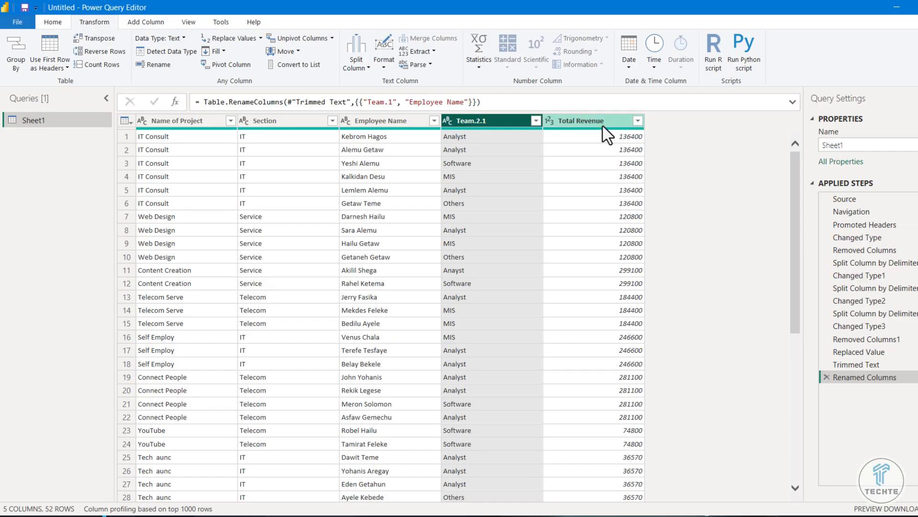
{"action": "double_click", "coordinate": [479, 121]}
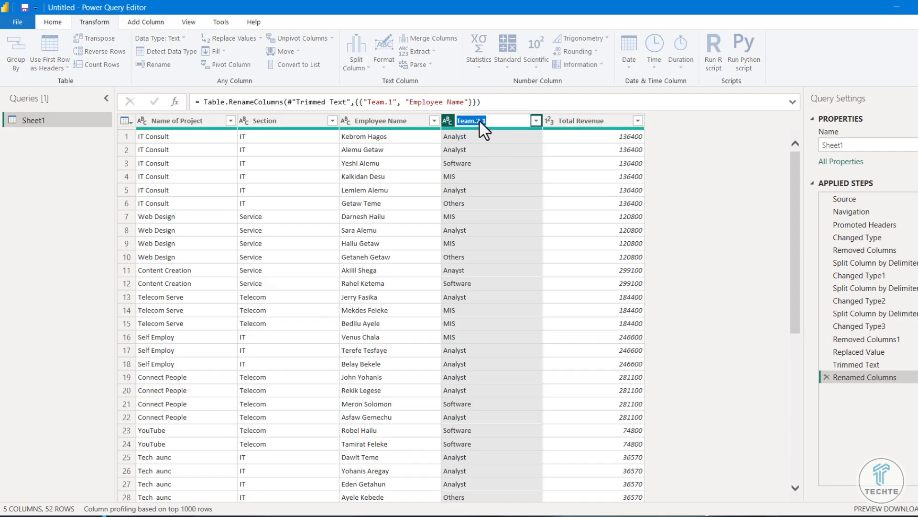
{"action": "type", "text": "Position"}
{"action": "key", "text": "Return"}
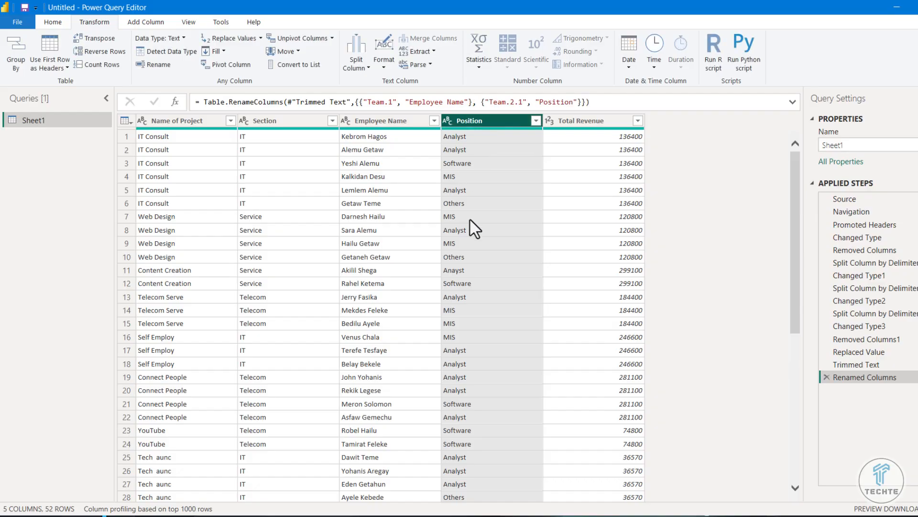
- Close the query editor and apply the Sheet1 query changes to the report
{"action": "scroll", "coordinate": [437, 272], "scroll_direction": "down", "scroll_amount": 8}
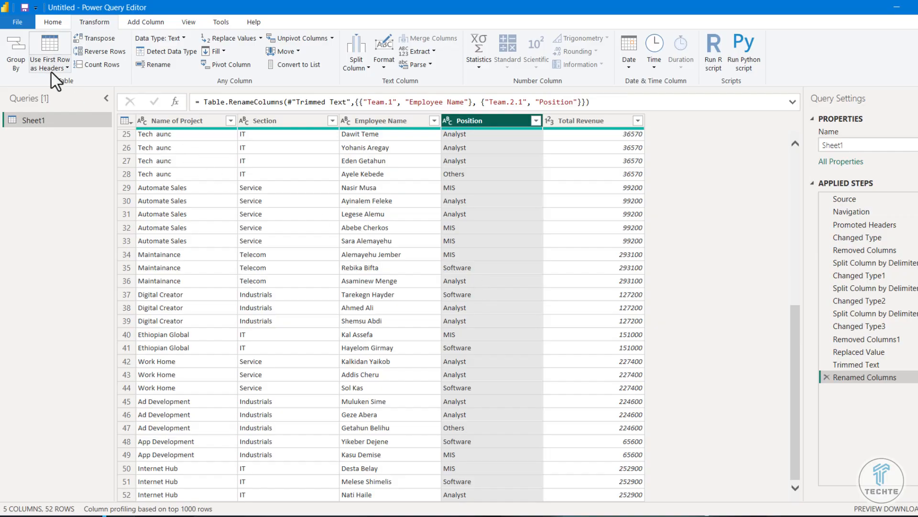
{"action": "left_click", "coordinate": [52, 22]}
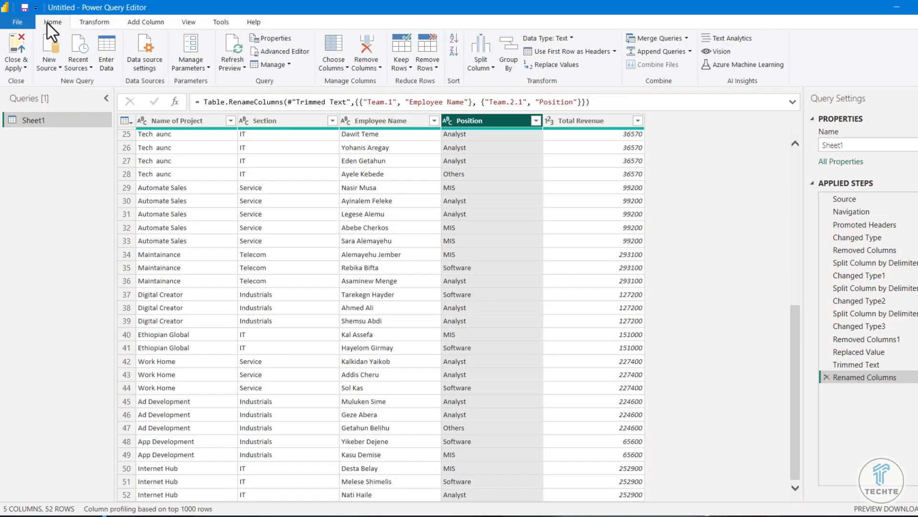
{"action": "left_click", "coordinate": [16, 52]}
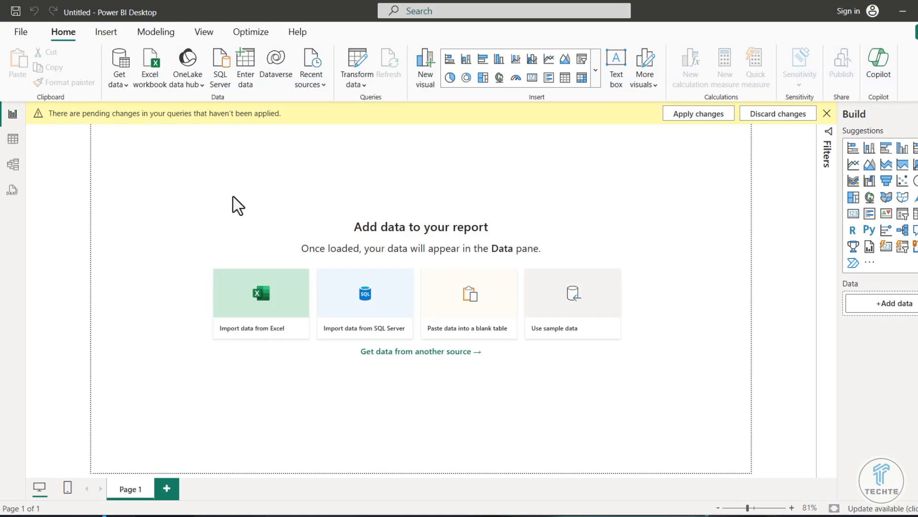